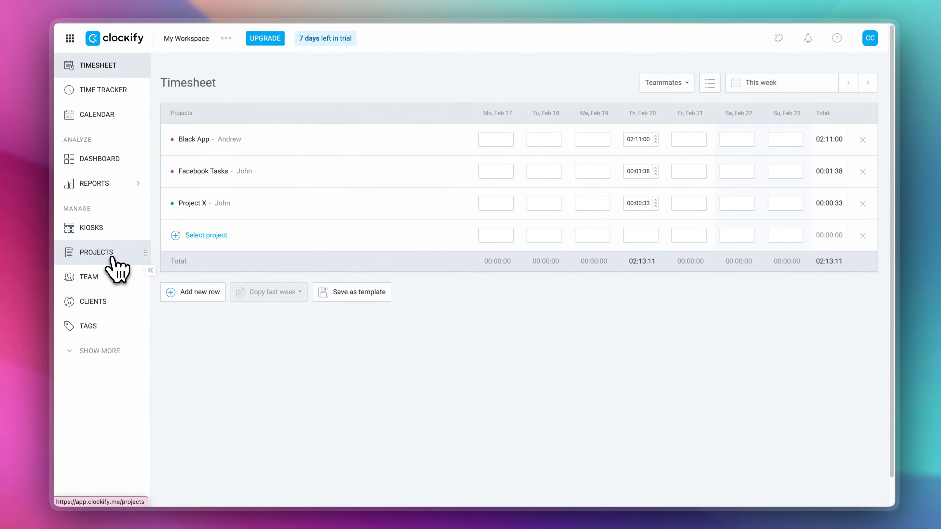
- Create a new project named PARTY and assign it to a newly added client, entering the client's name
click(112, 257)
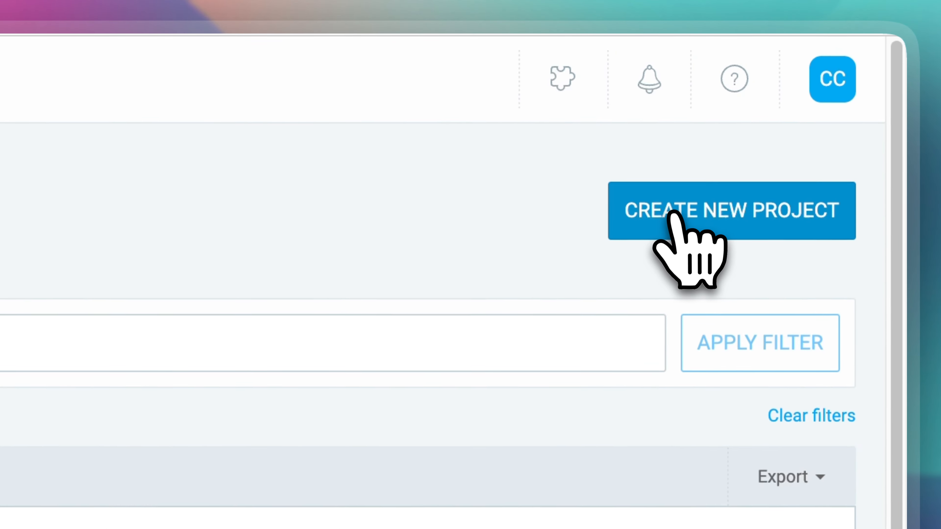
click(671, 214)
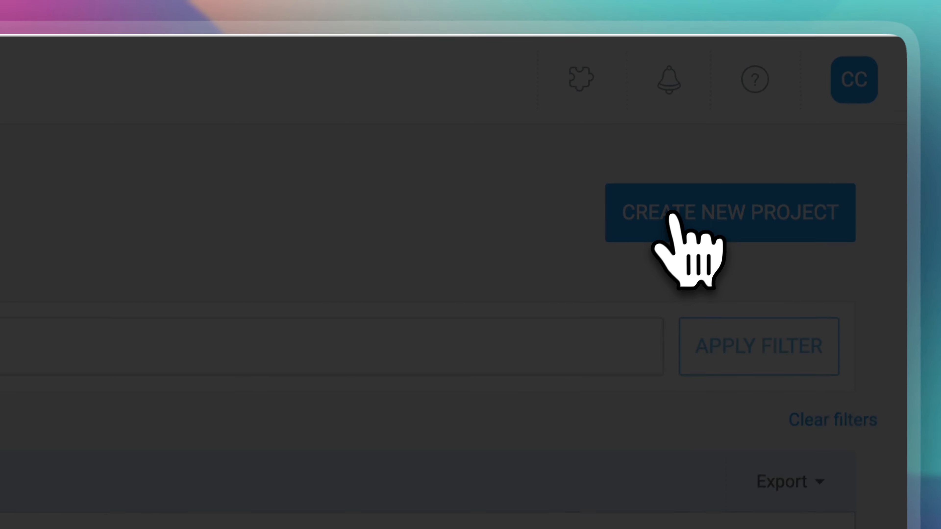
text(PARTY)
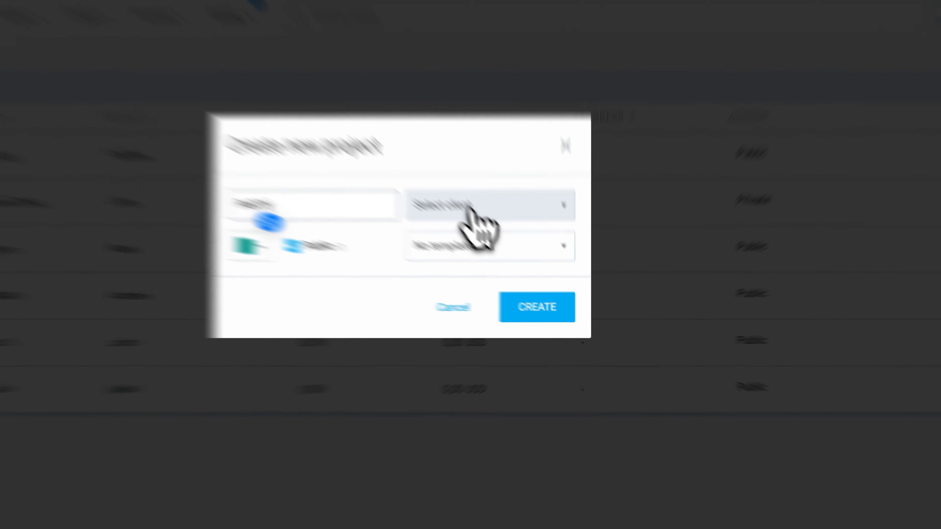
click(481, 253)
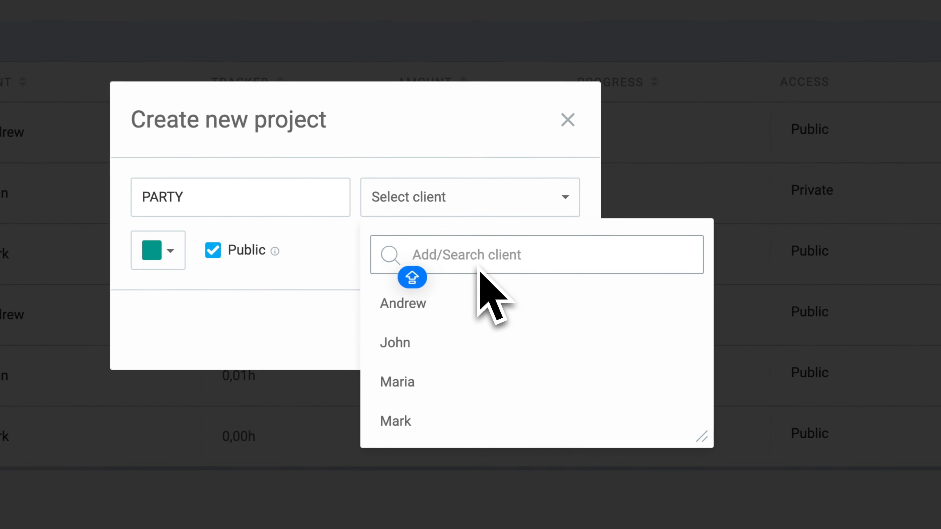
text(REBECCA)
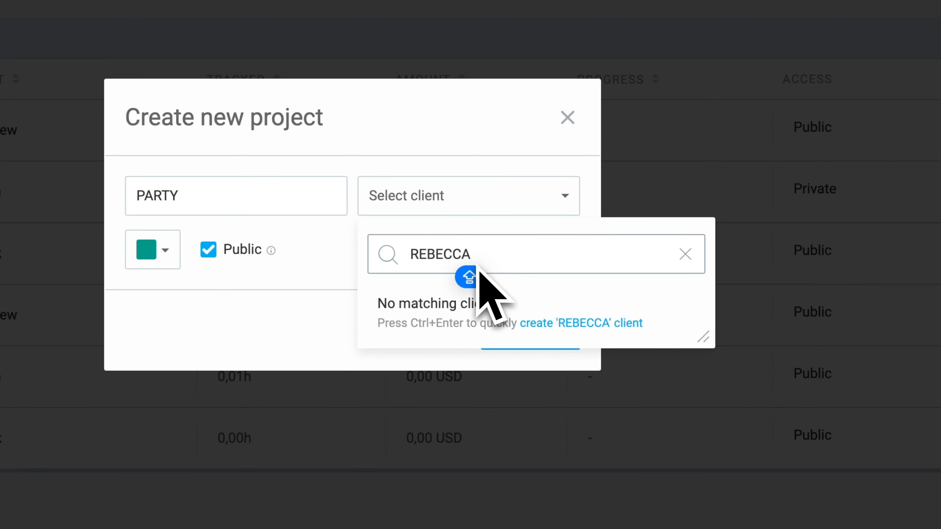
key(ctrl+Return)
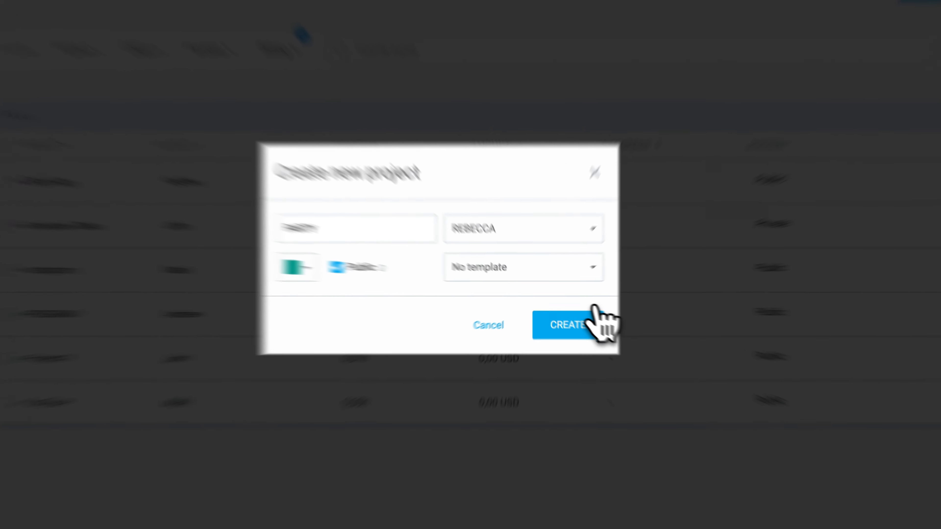
click(574, 318)
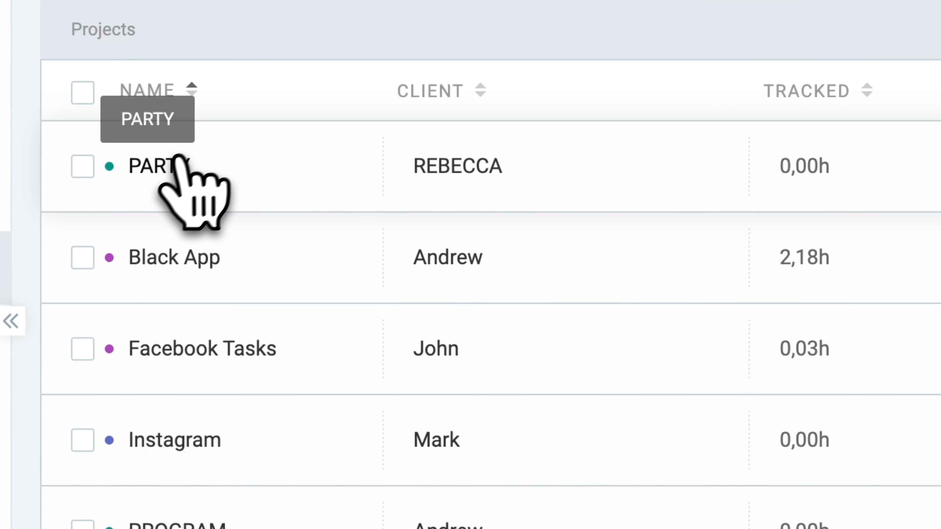
- Open the PARTY project and add a task named CREATE A TIMETABLE
click(167, 166)
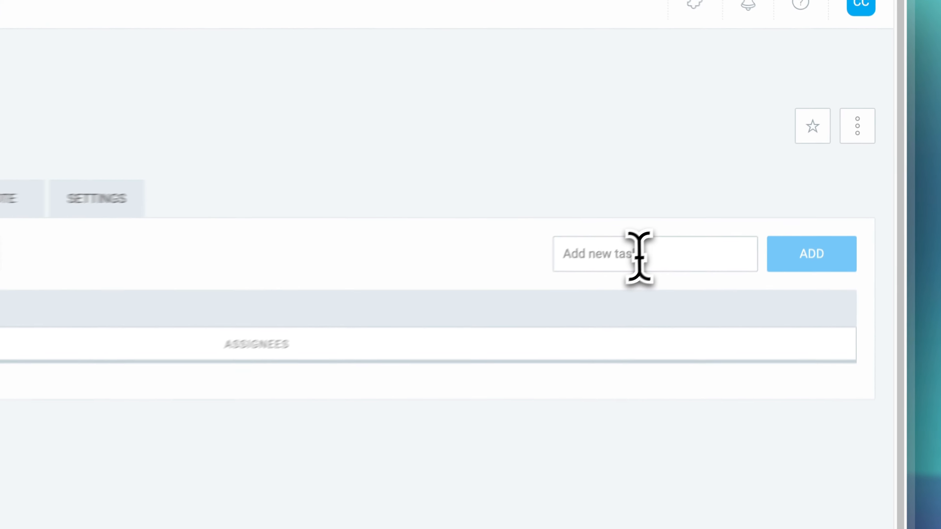
click(739, 178)
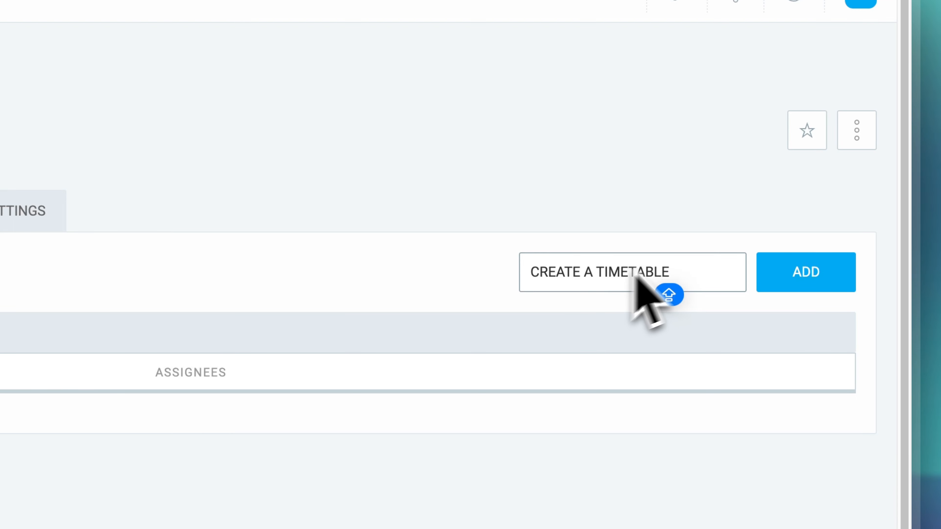
click(771, 271)
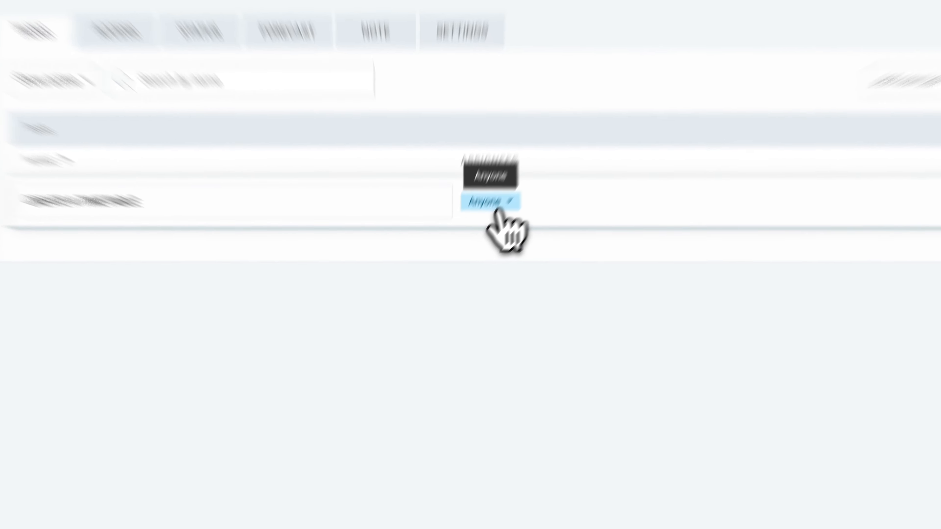
- Assign the CREATE A TIMETABLE task to the only listed workspace user instead of anyone
click(467, 254)
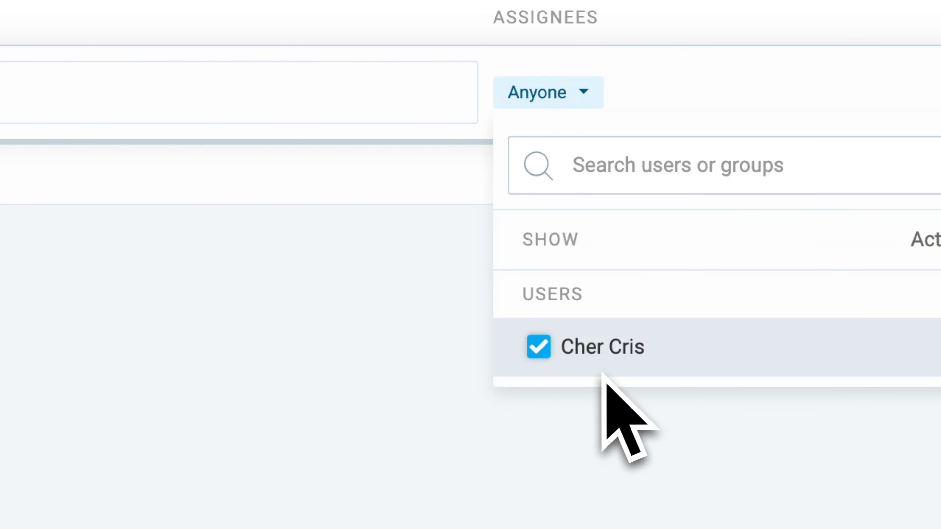
click(376, 389)
click(512, 97)
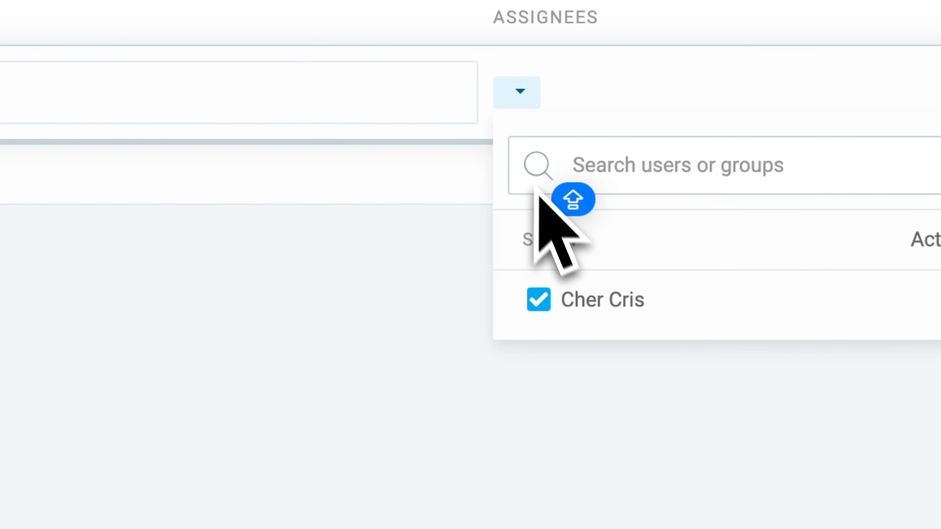
click(533, 86)
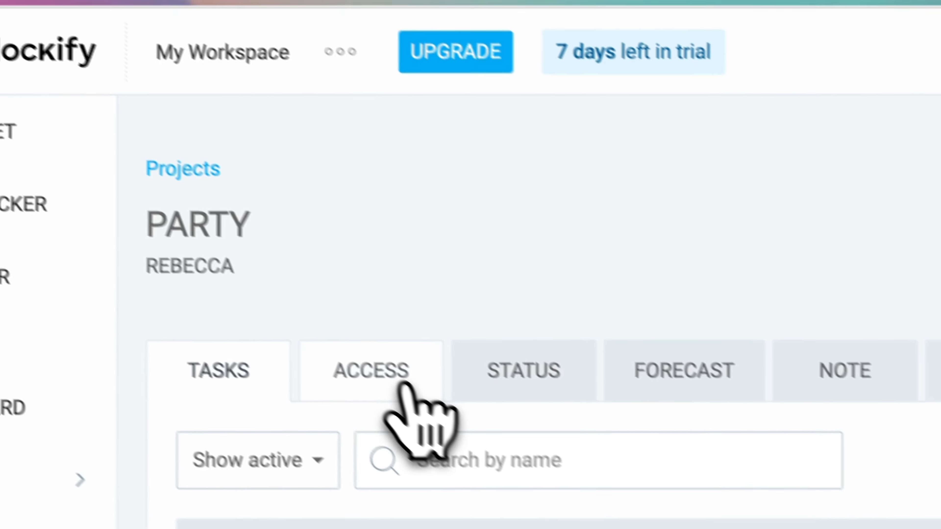
- Switch the PARTY project's access visibility between Private and Public, leaving it set to Private
click(403, 386)
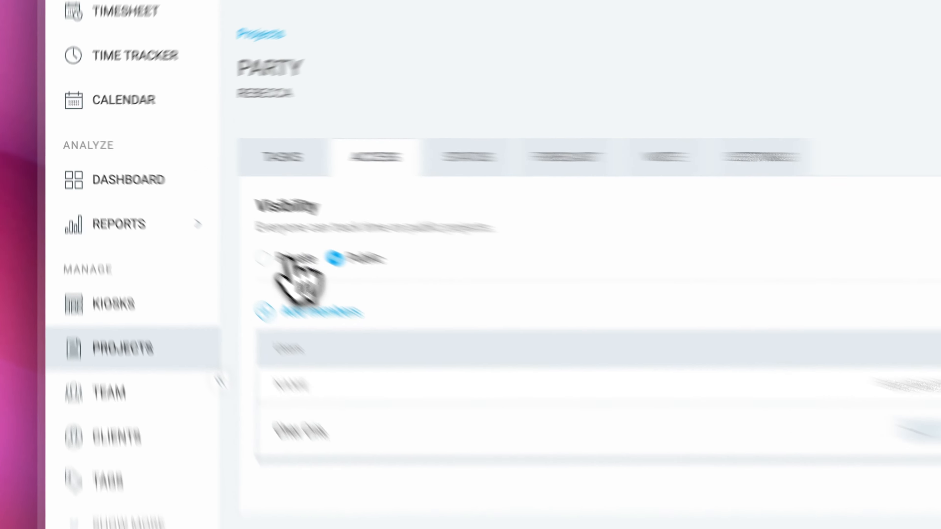
click(276, 249)
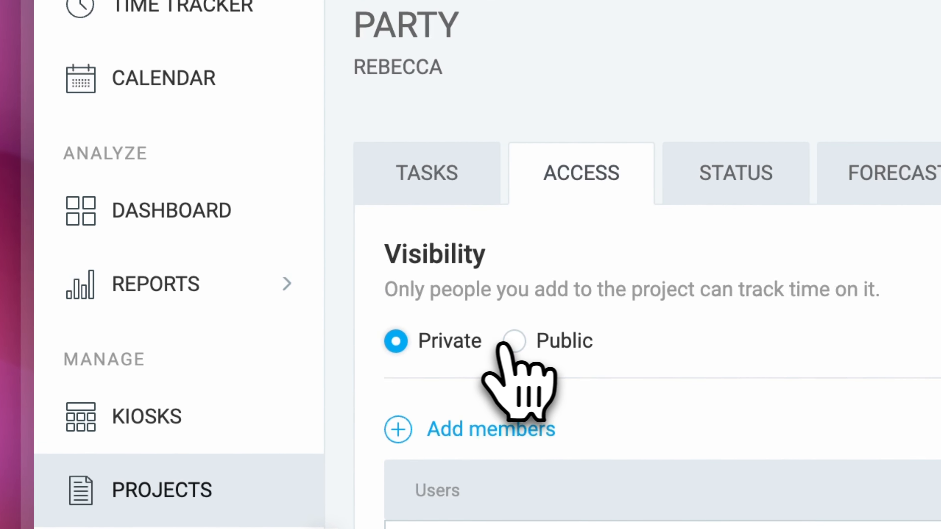
click(513, 341)
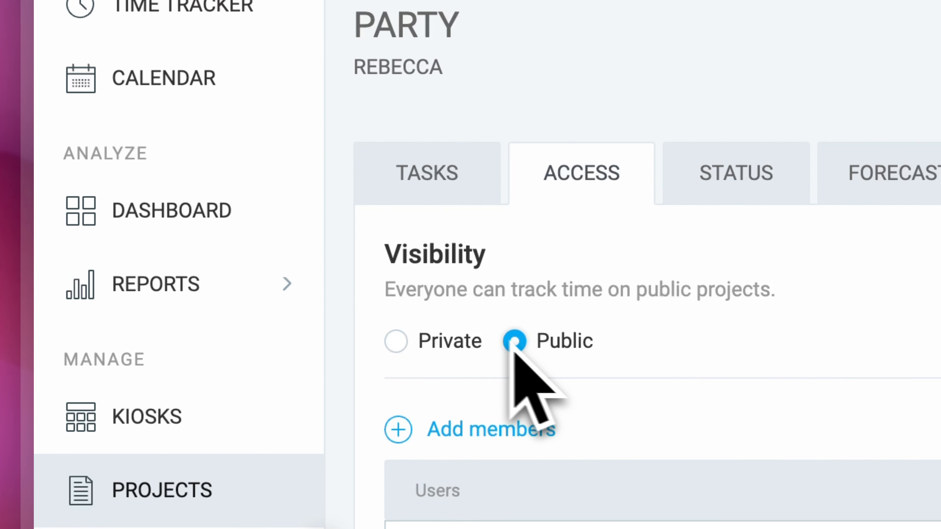
click(396, 345)
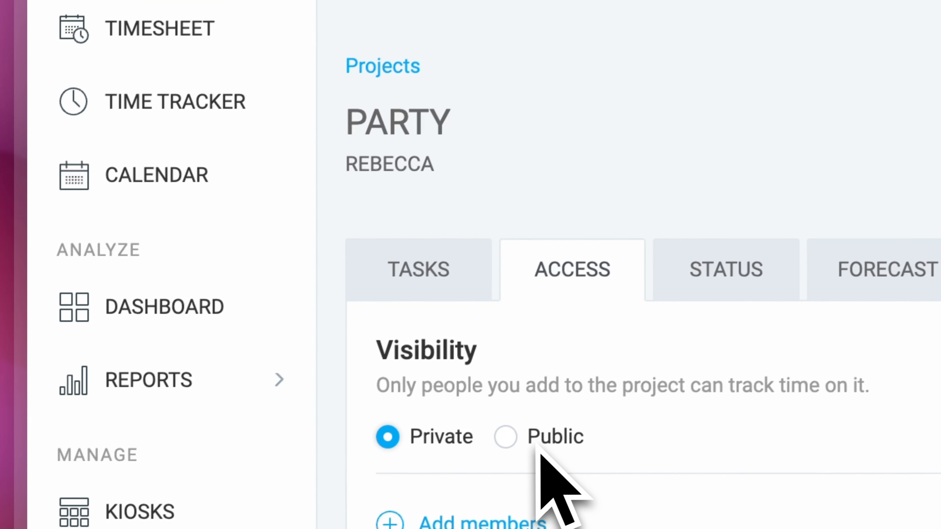
click(523, 434)
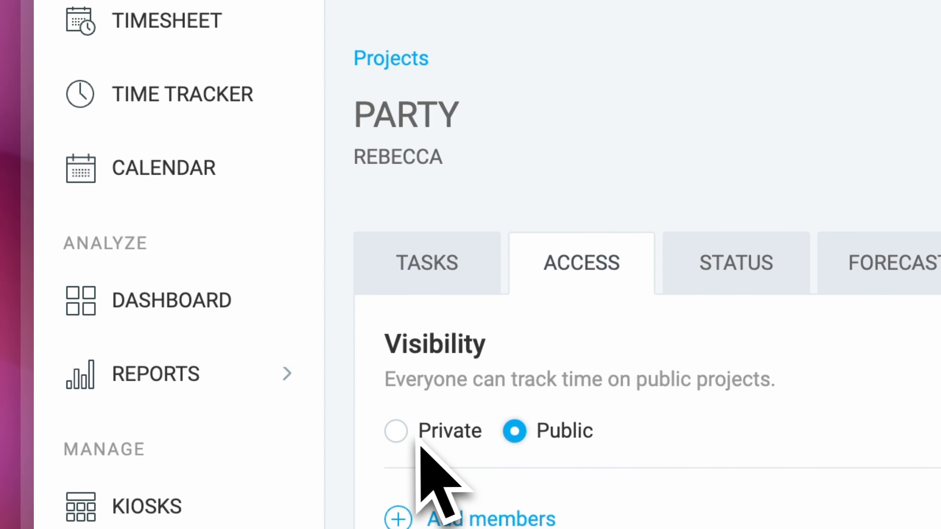
click(406, 433)
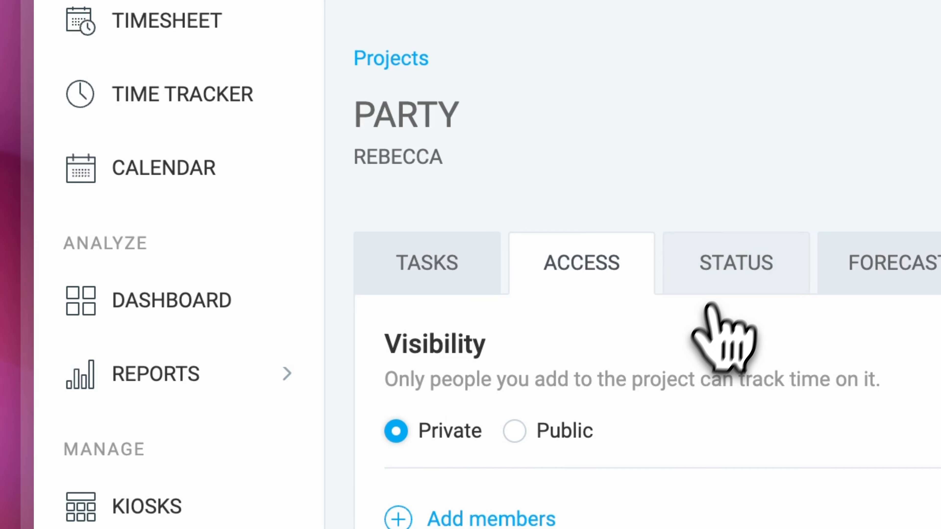
- Review the PARTY project's status, forecast and note sections
click(727, 276)
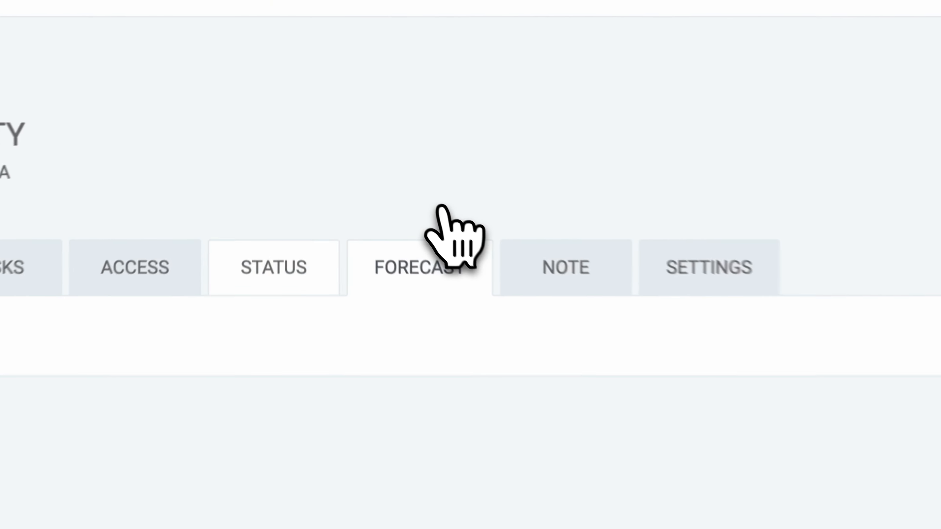
click(450, 18)
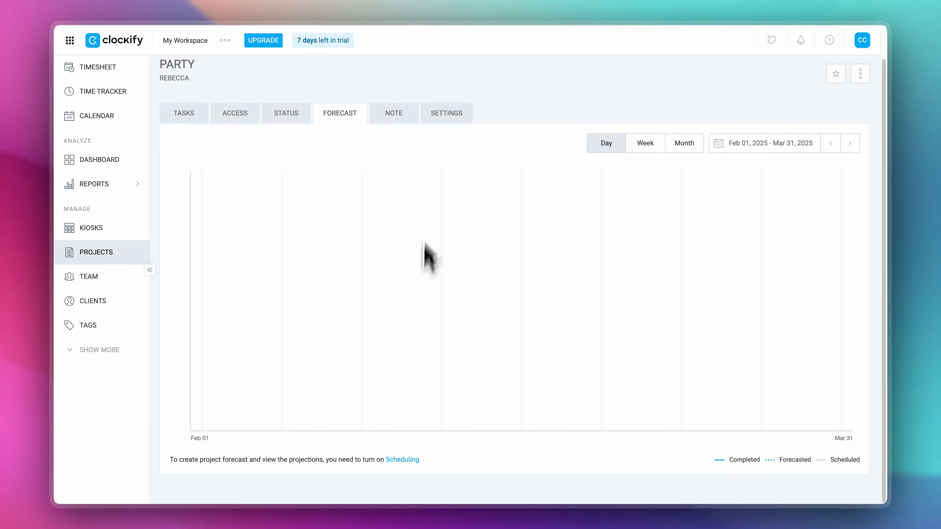
click(404, 119)
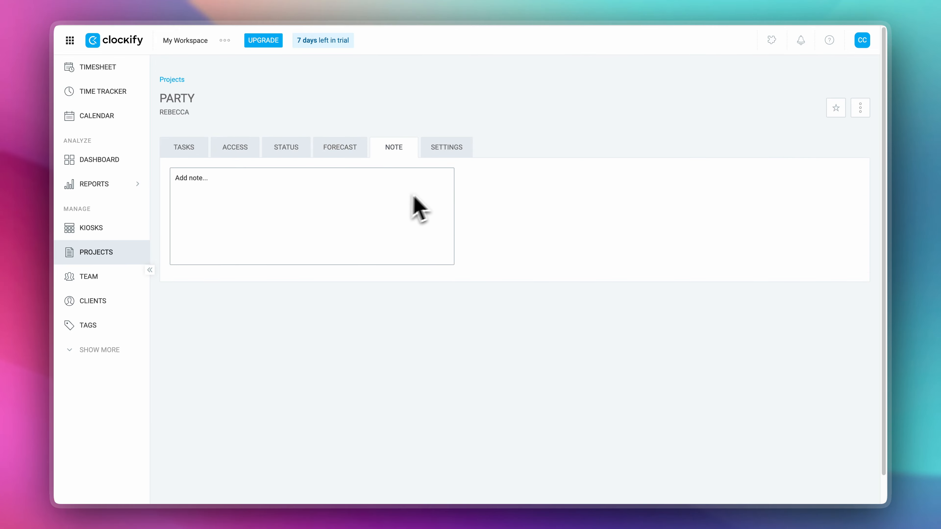
- Change the PARTY project's color to orange in the project settings
click(448, 148)
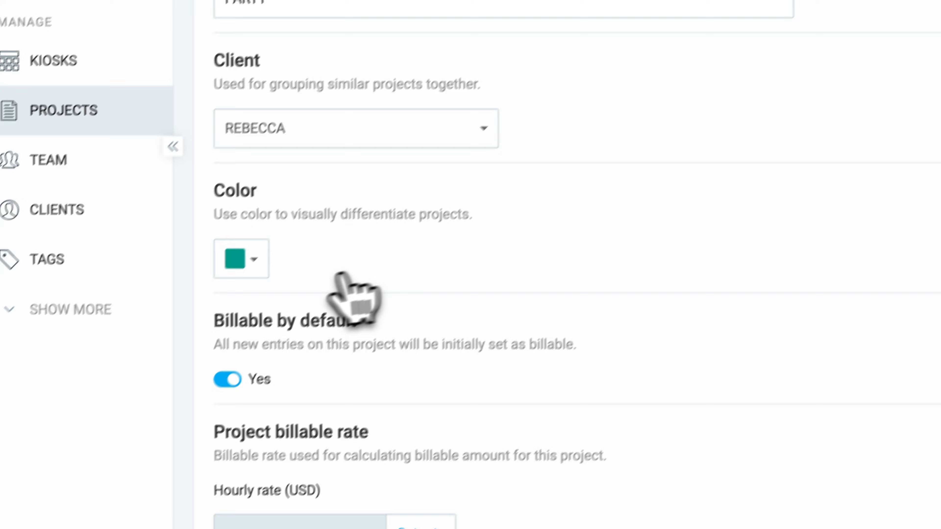
click(256, 264)
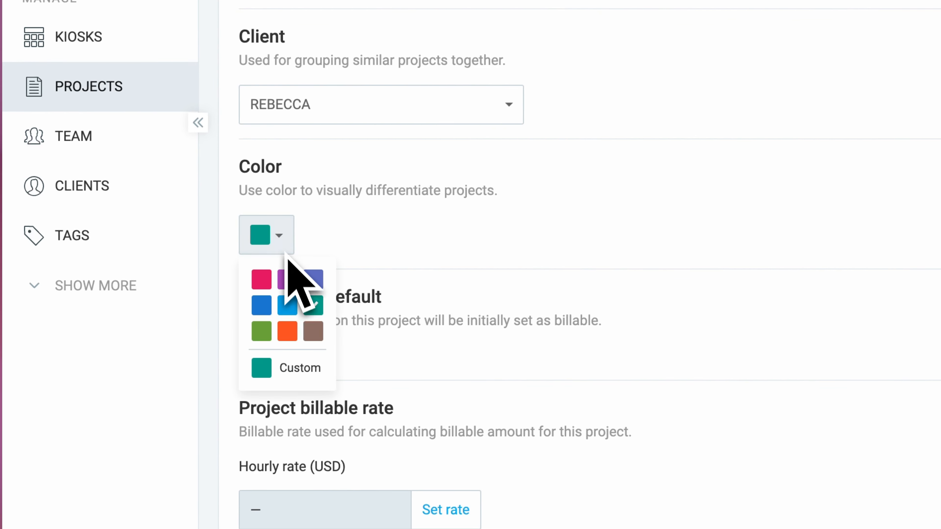
click(288, 330)
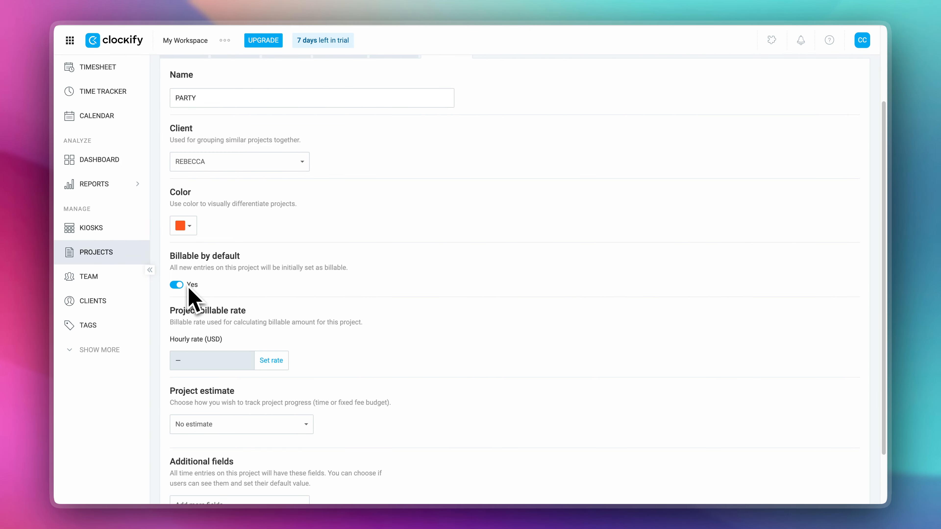
- Set the project's hourly billable rate to 7 USD for all past and future time entries and save it
scroll(188, 289, down, 3)
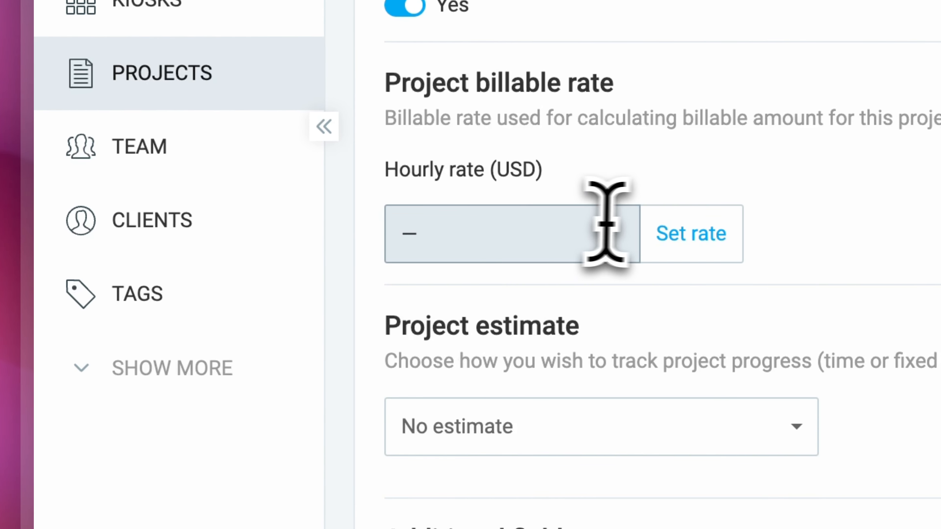
click(691, 233)
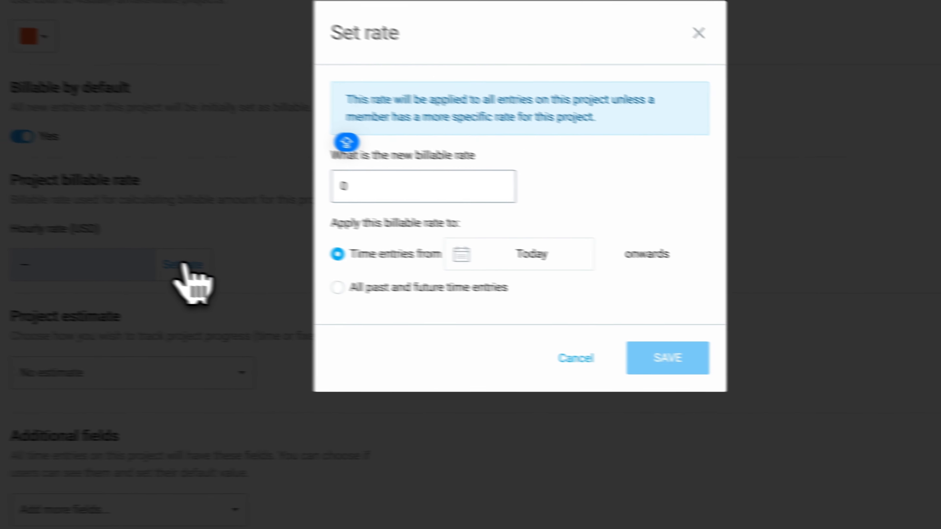
text(7)
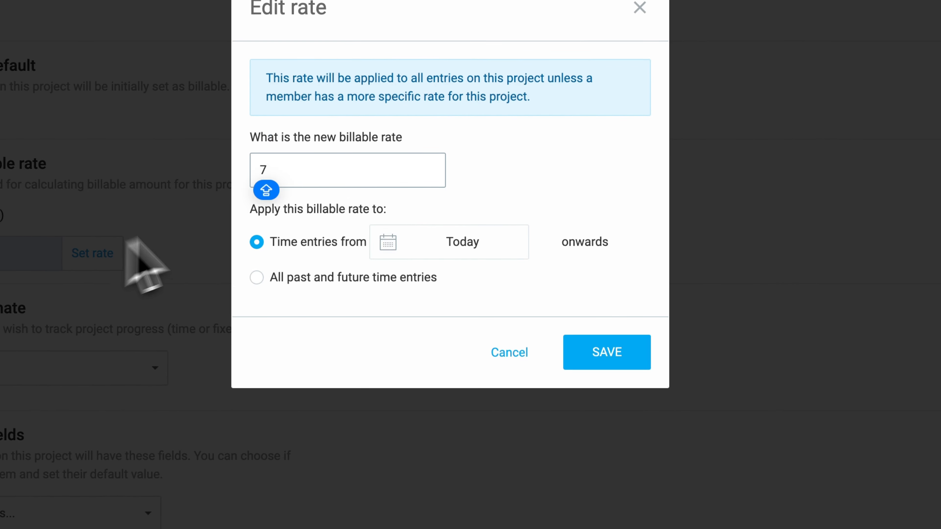
click(389, 248)
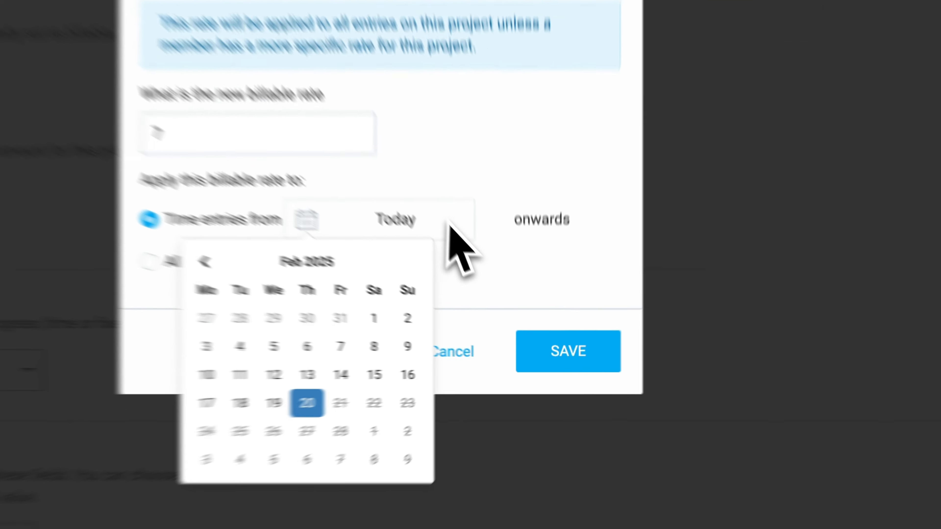
click(514, 268)
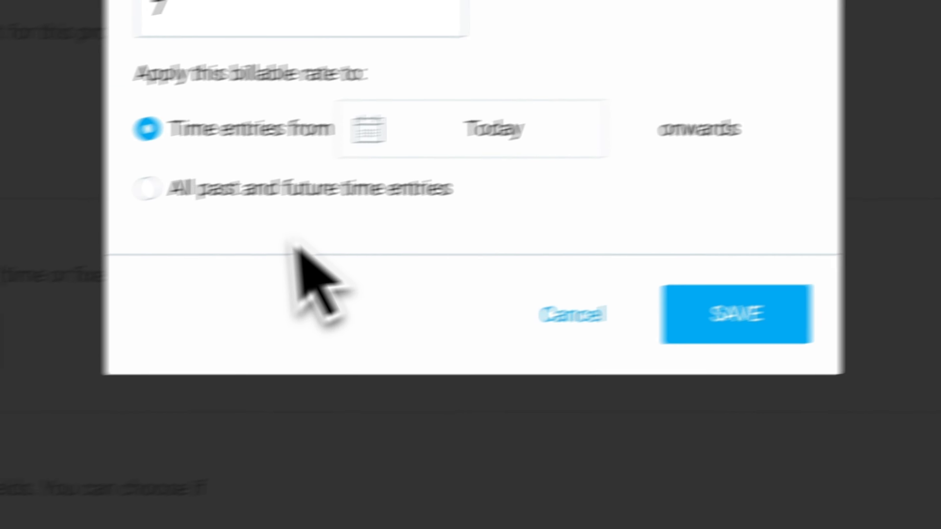
click(146, 188)
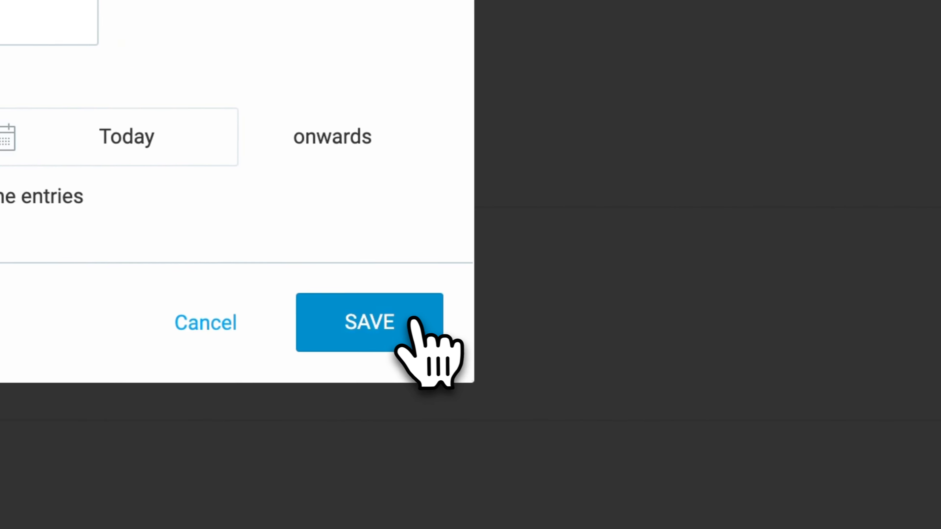
click(411, 318)
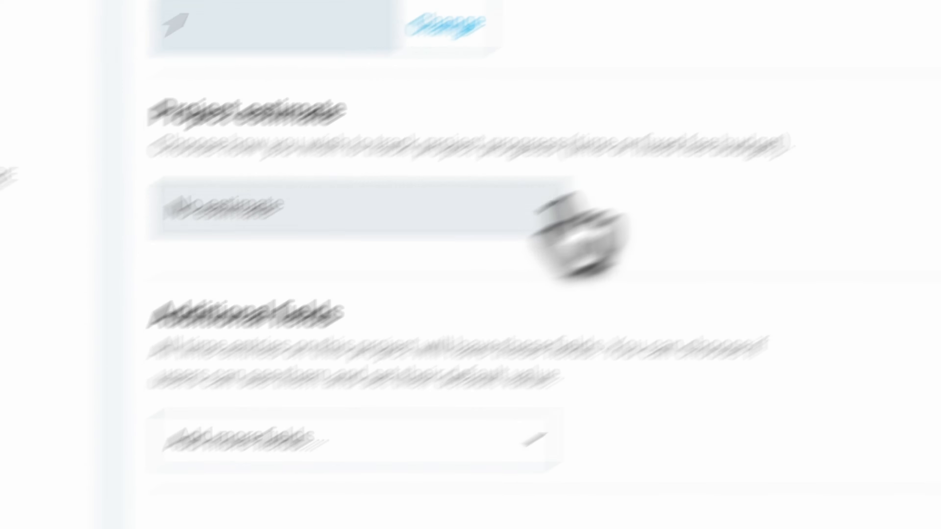
- Try Time estimate as the project estimate, and settle on Project budget instead
click(554, 213)
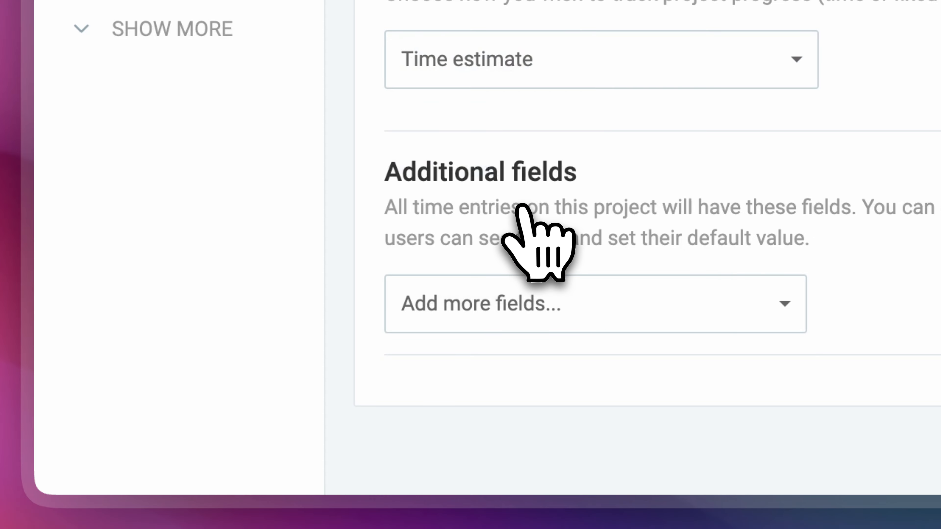
click(775, 74)
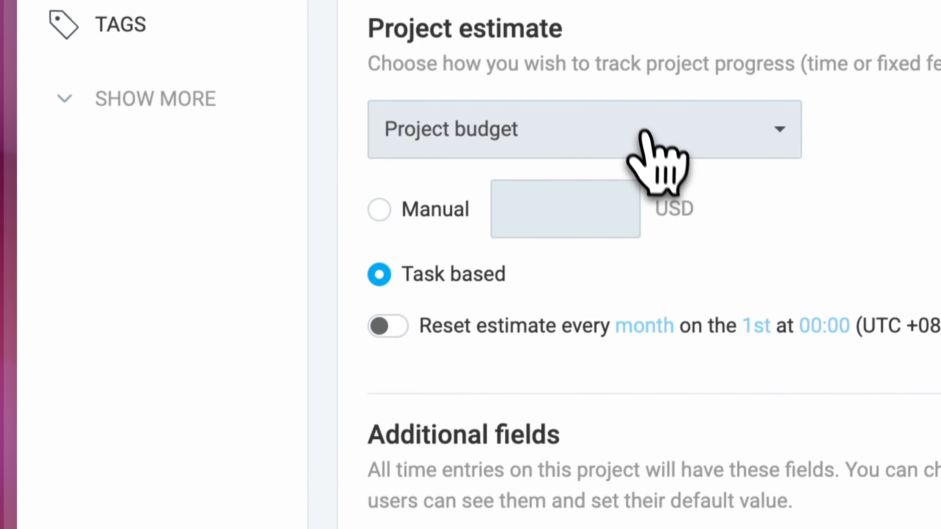
click(671, 65)
click(806, 211)
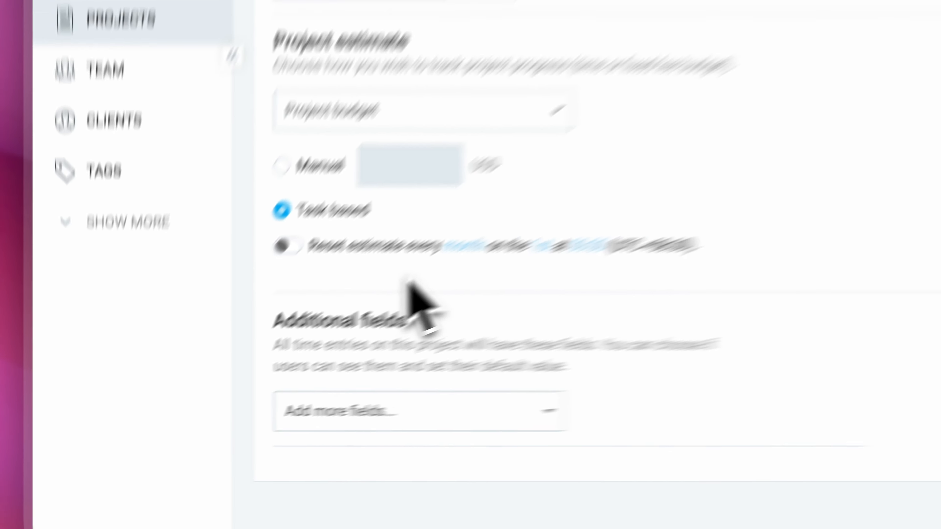
- Set the PARTY project's estimate to No estimate and go back to the projects list
click(764, 161)
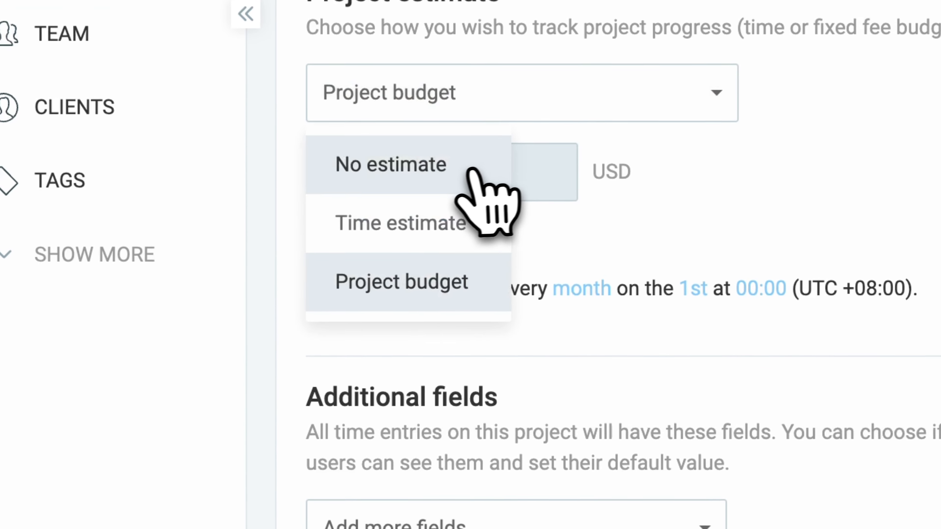
click(467, 171)
scroll(833, 285, up, 4)
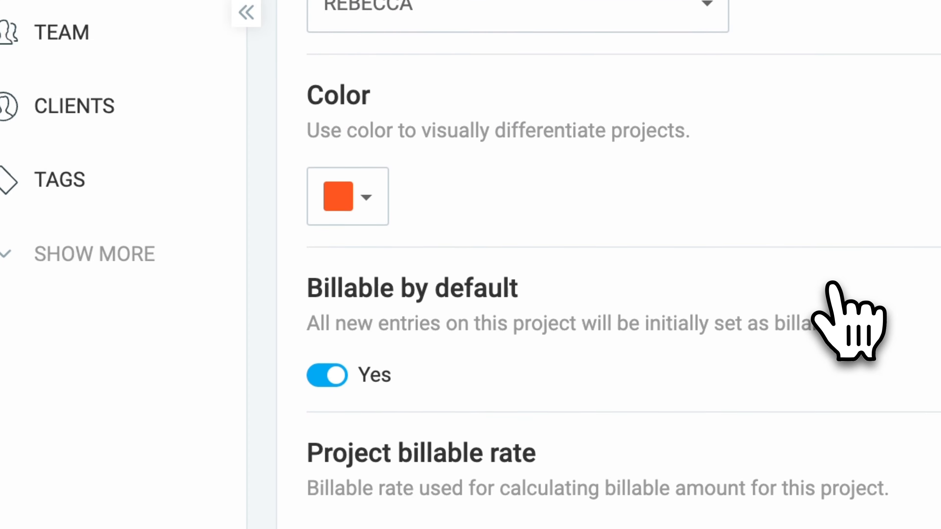
scroll(833, 285, down, 3)
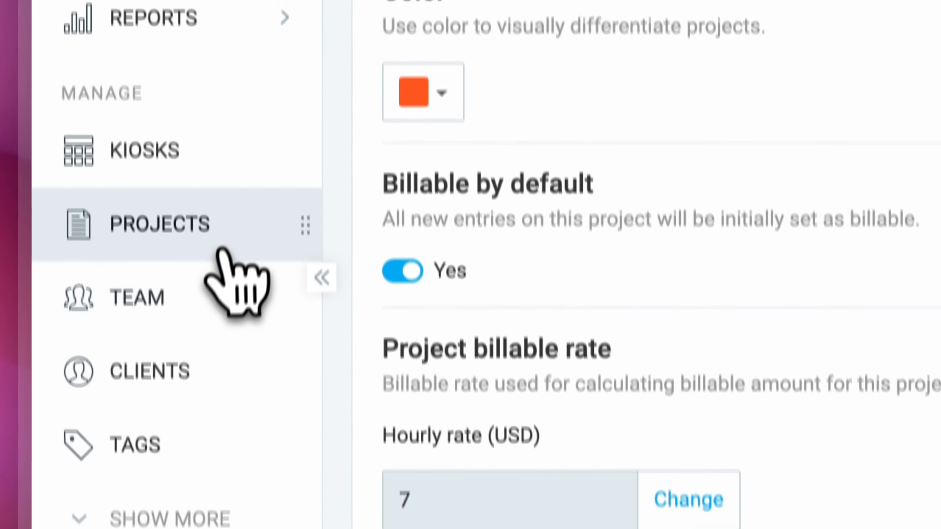
click(221, 252)
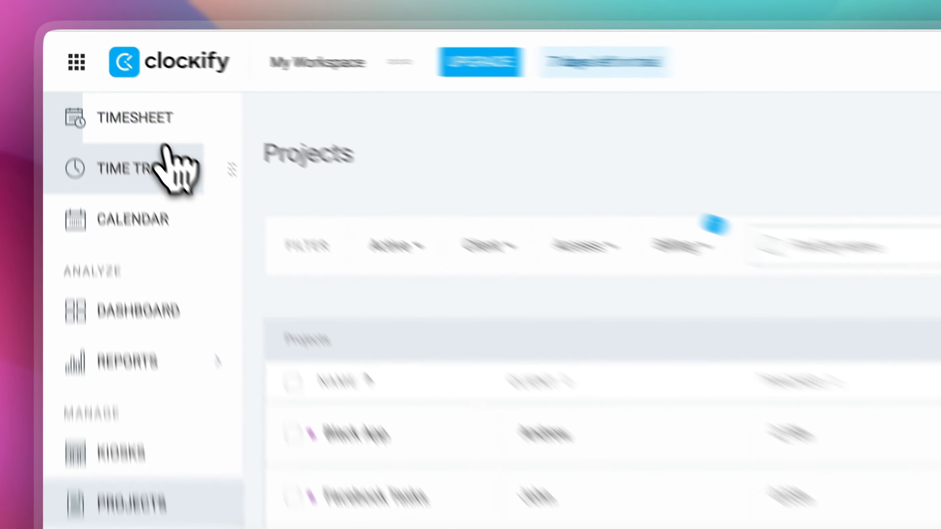
- Record a short time entry for the PROGRAM project by starting and stopping the timer in the time tracker
click(107, 92)
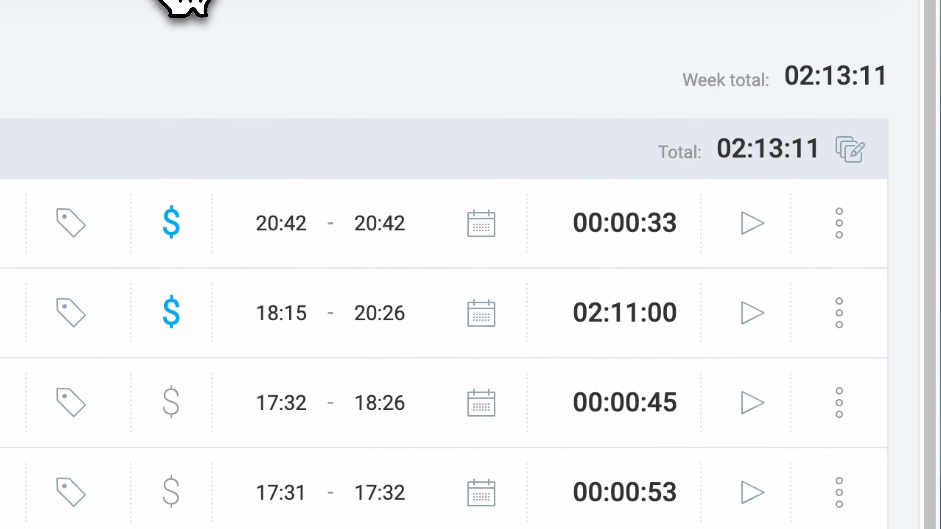
click(186, 3)
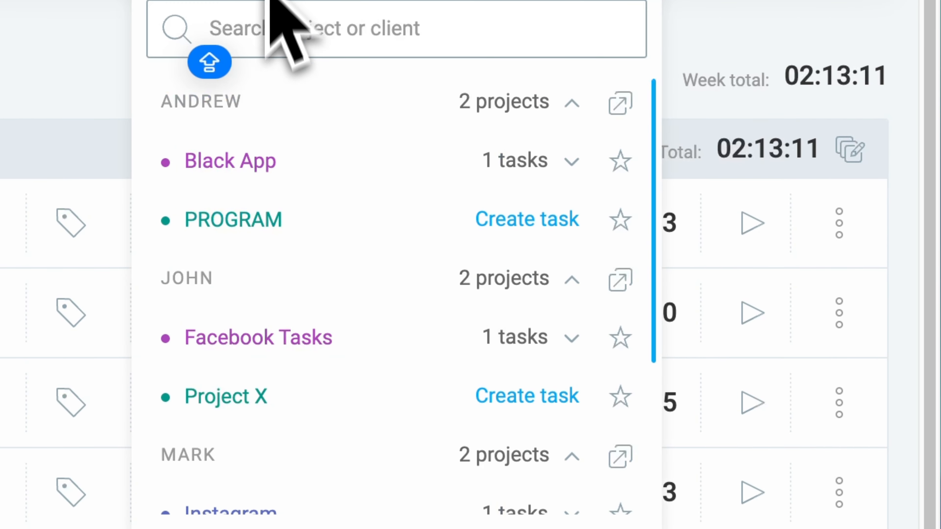
click(320, 241)
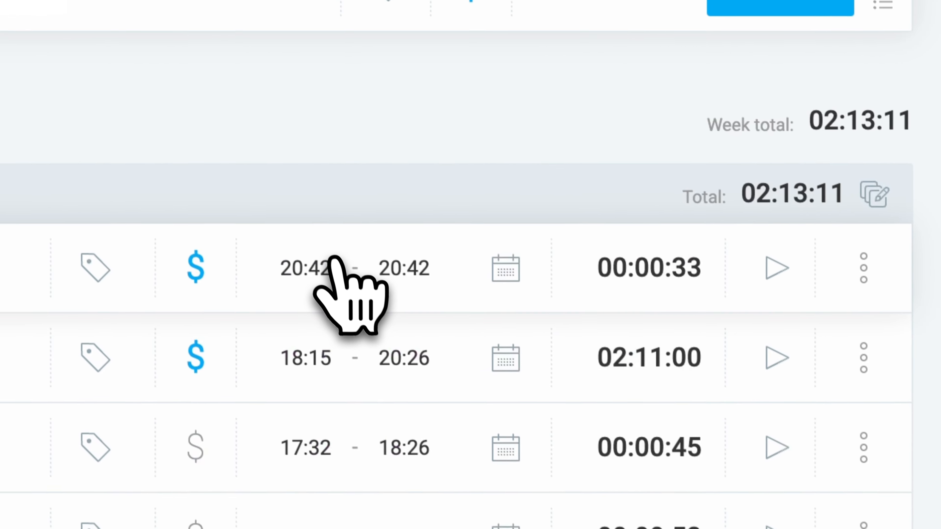
click(748, 5)
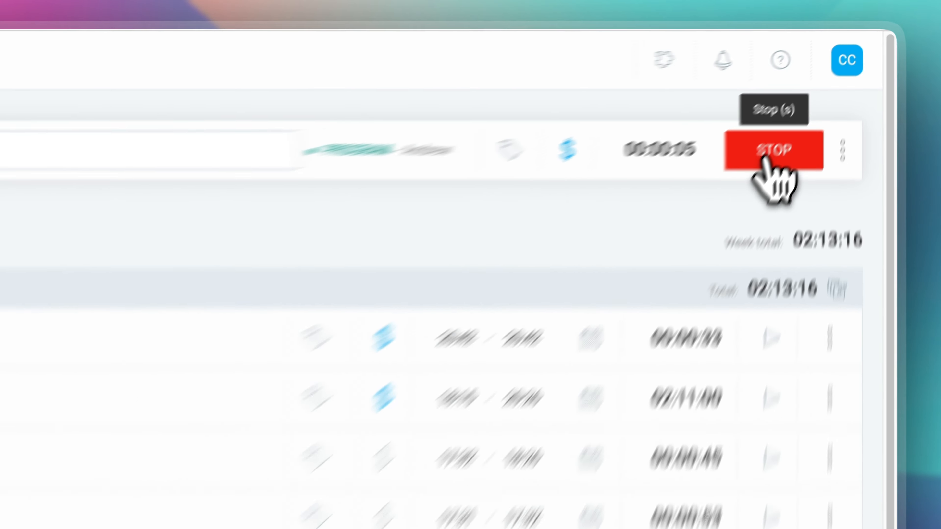
click(817, 84)
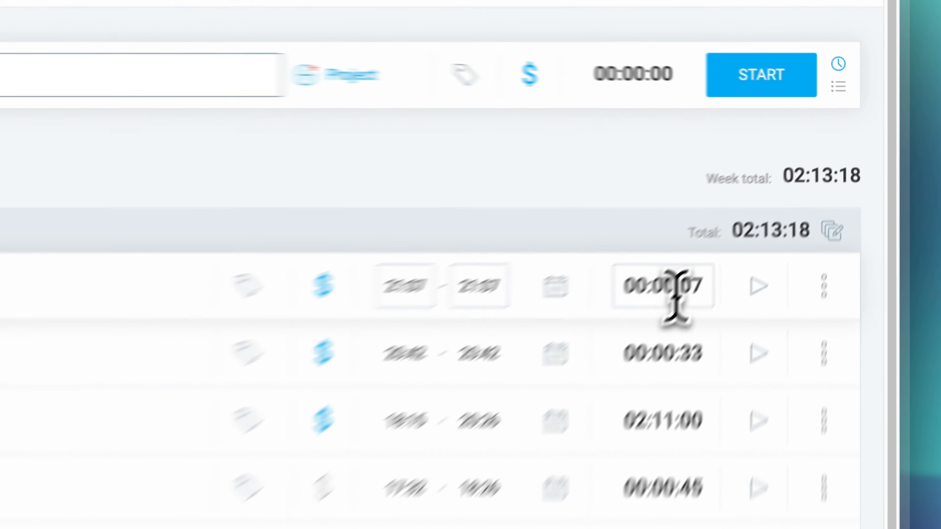
click(672, 289)
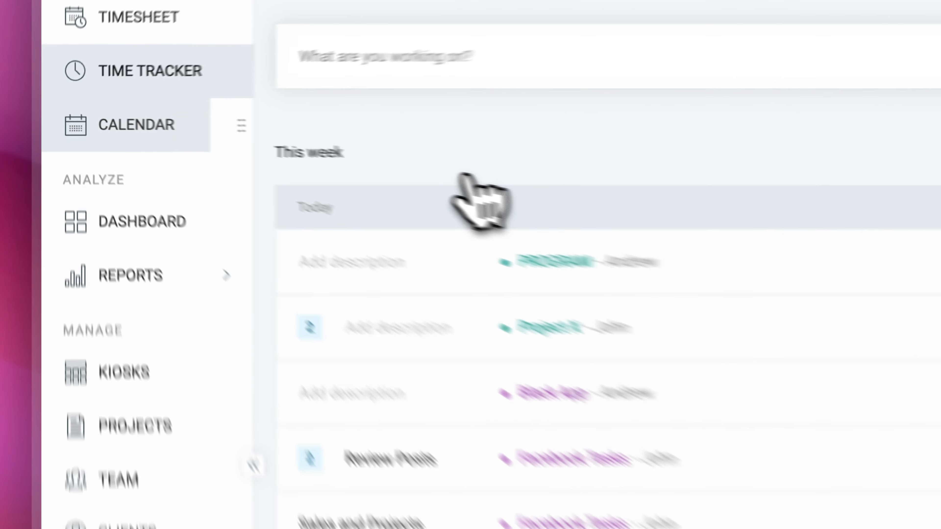
- Examine the tracked time entries in the calendar for this week, and switch to the day view for today
click(178, 132)
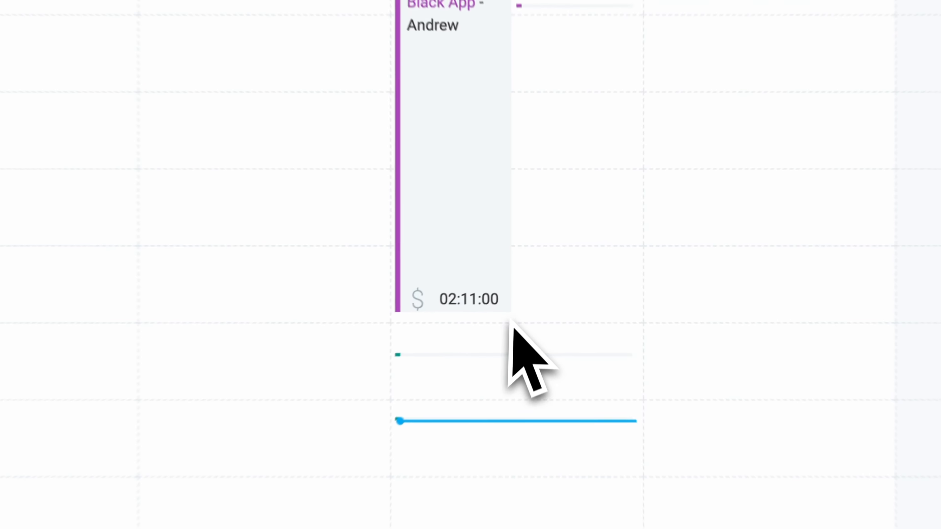
scroll(349, 223, up, 5)
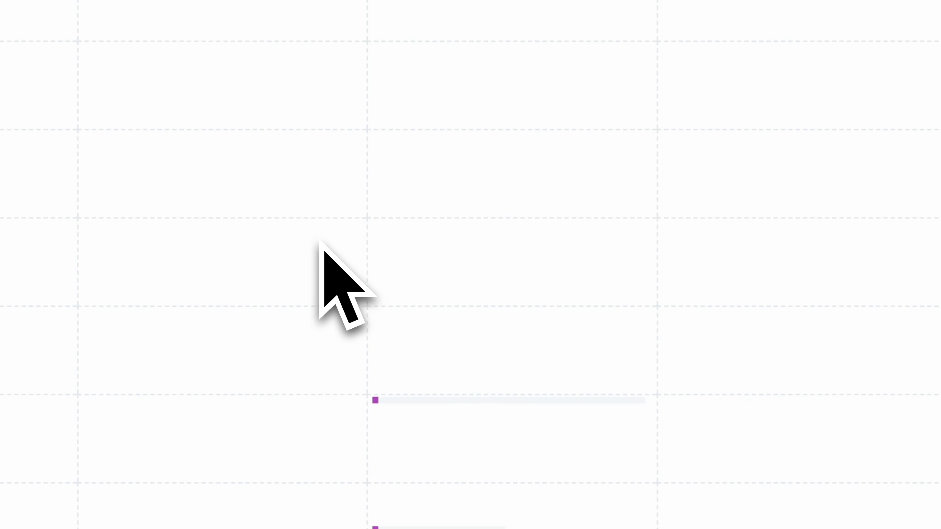
scroll(319, 240, up, 1)
scroll(319, 243, down, 6)
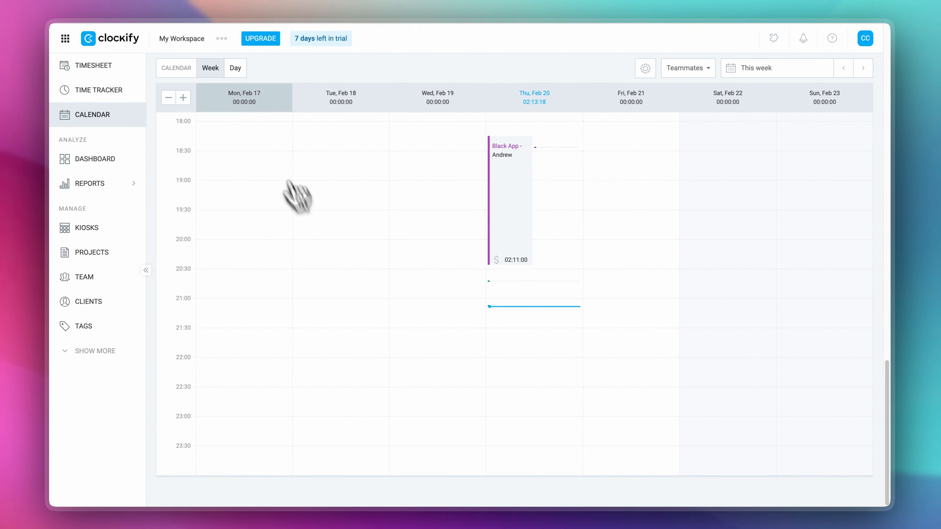
click(235, 68)
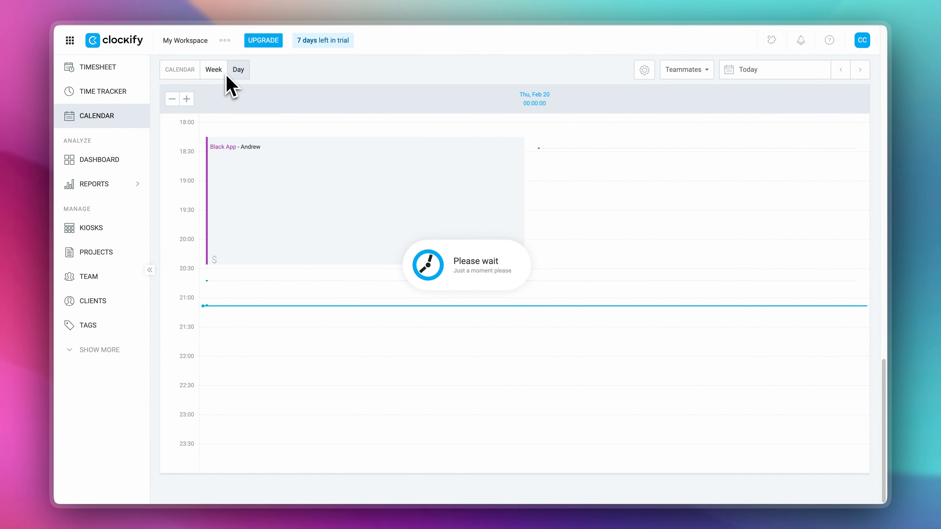
click(775, 77)
click(437, 80)
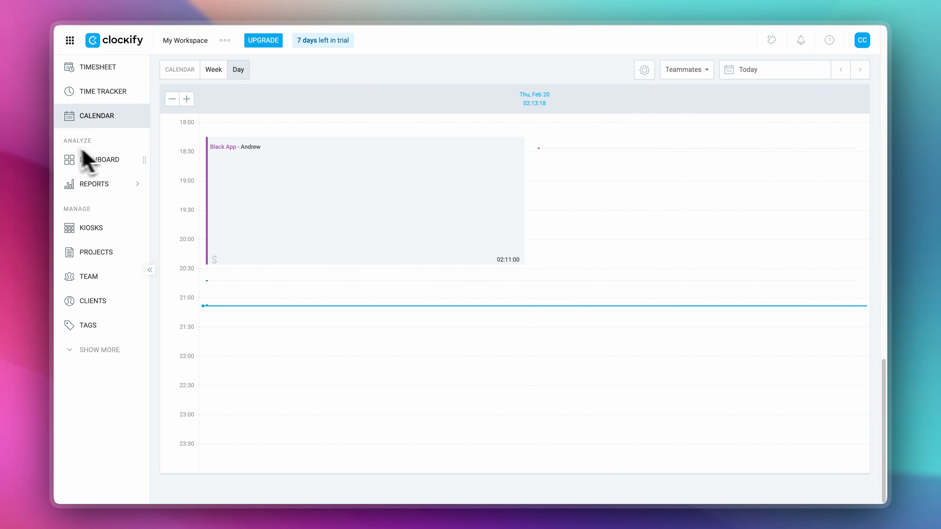
- Export this week's summary time report as a PDF
mouse_move(94, 183)
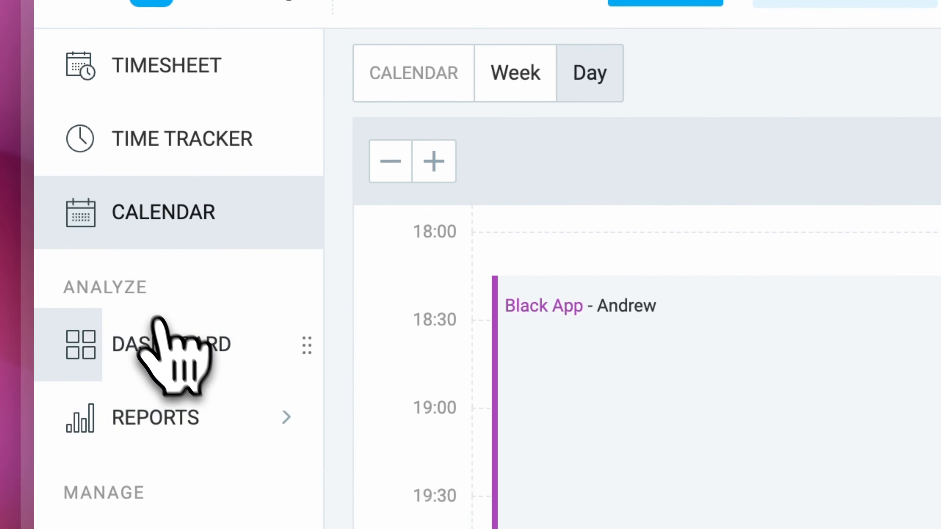
click(191, 431)
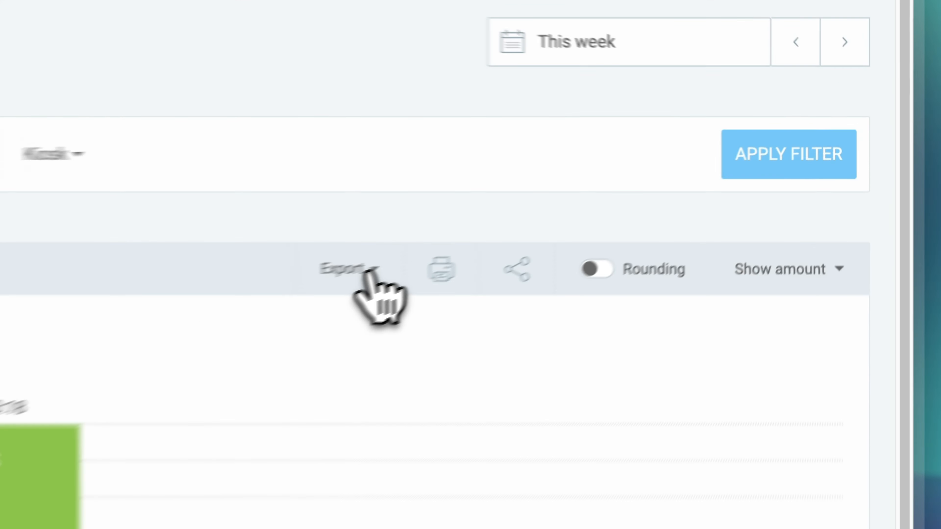
click(671, 175)
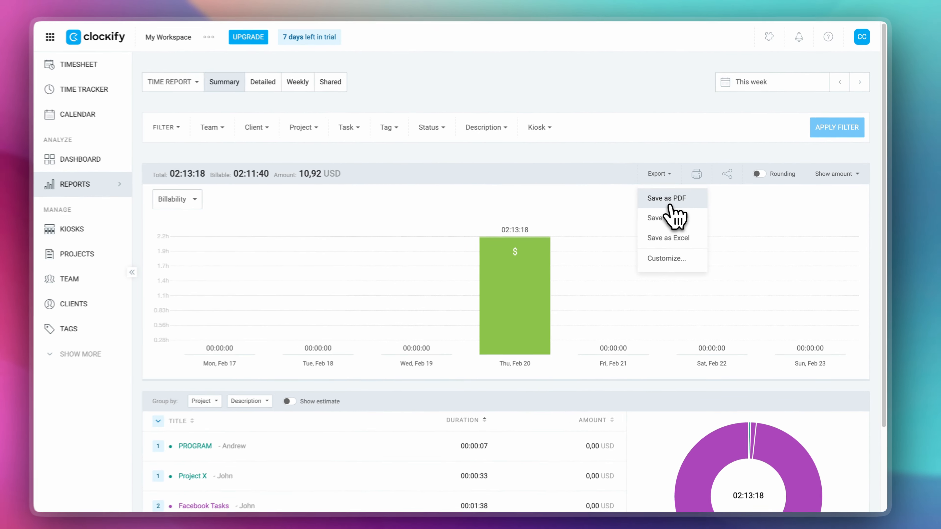
click(670, 204)
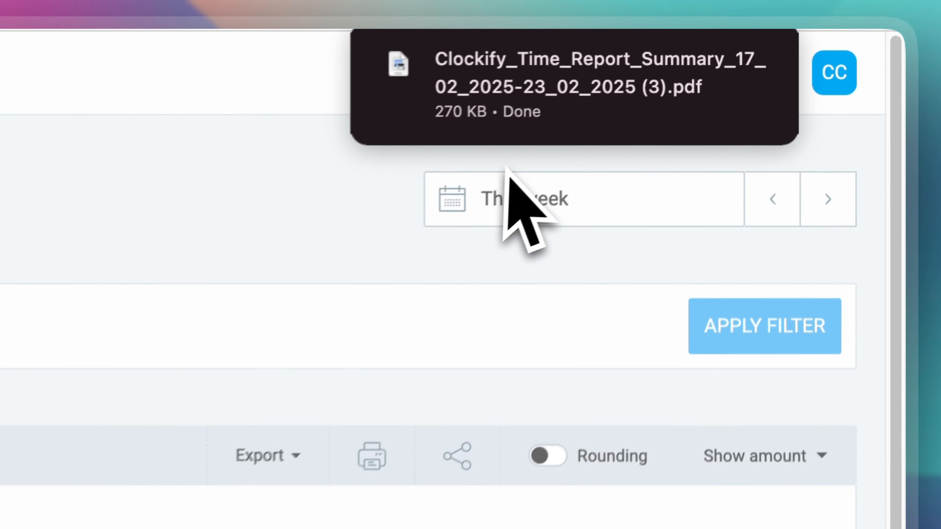
- Open the downloaded summary report PDF and review its project and description breakdowns on both pages
mouse_move(767, 47)
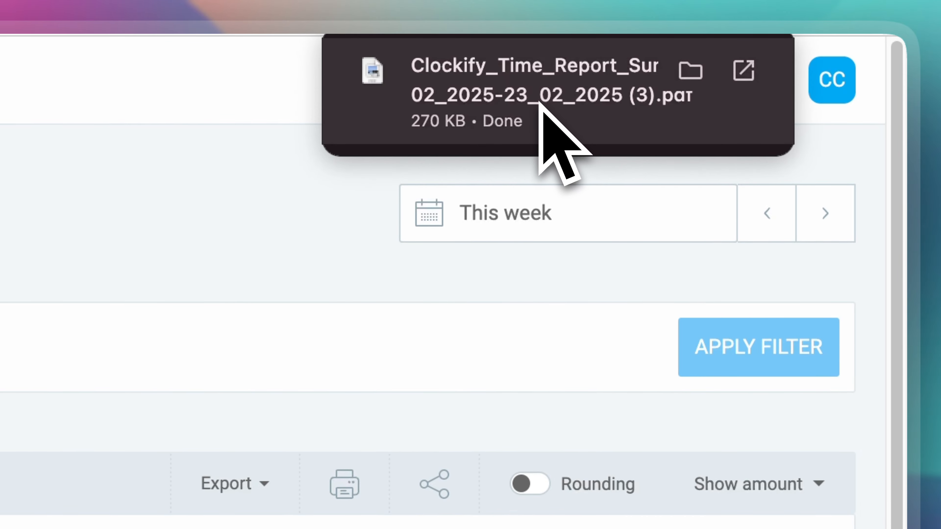
click(539, 104)
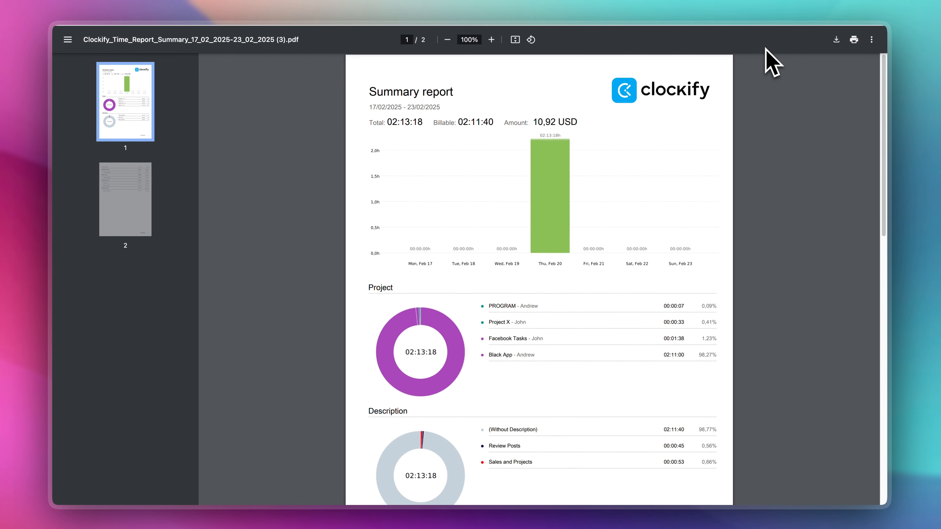
scroll(656, 168, down, 10)
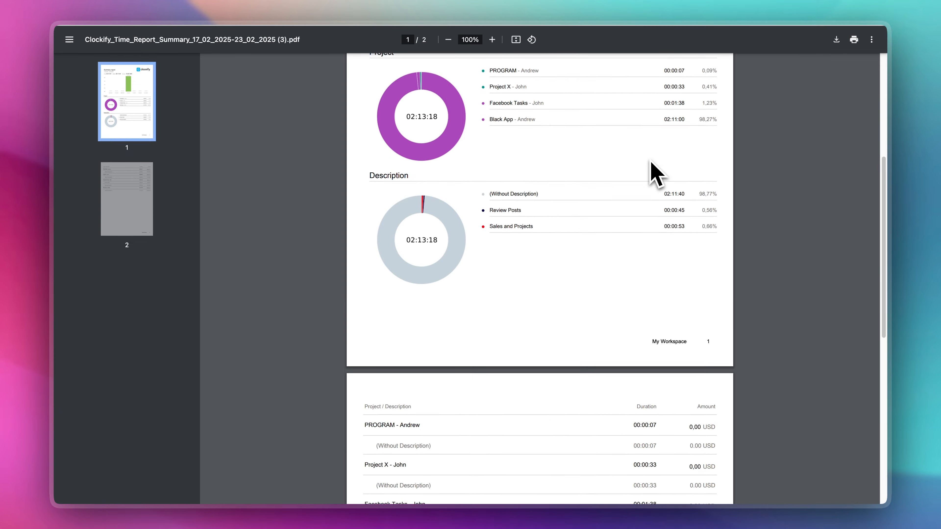
scroll(655, 170, down, 3)
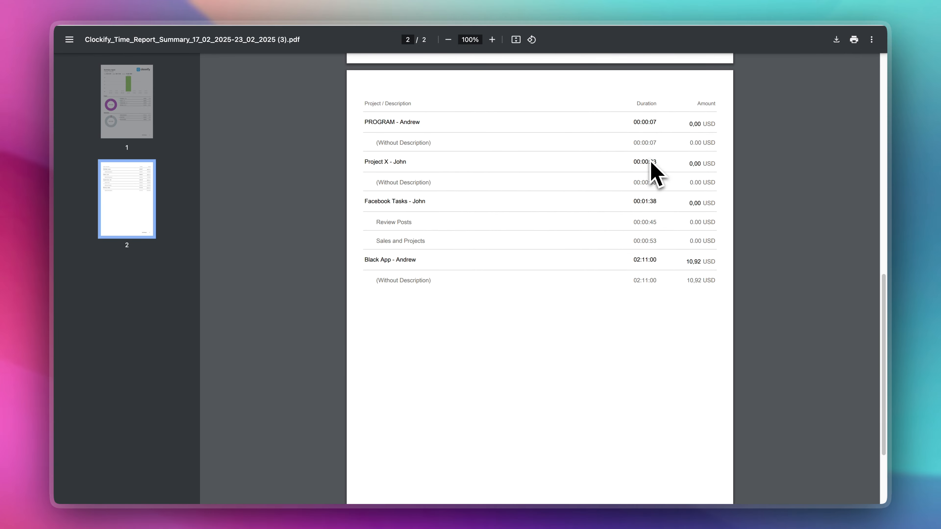